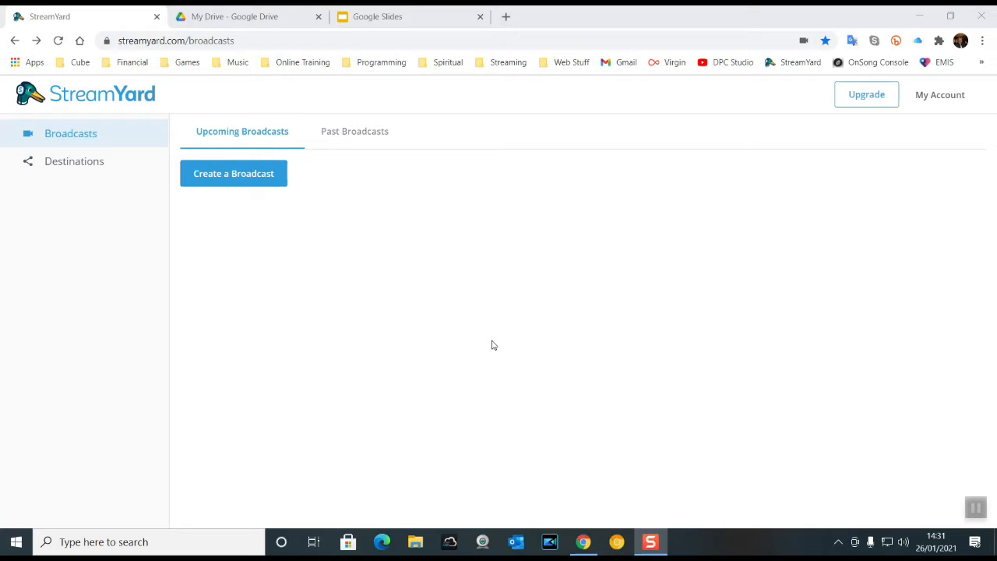
left_click(238, 176)
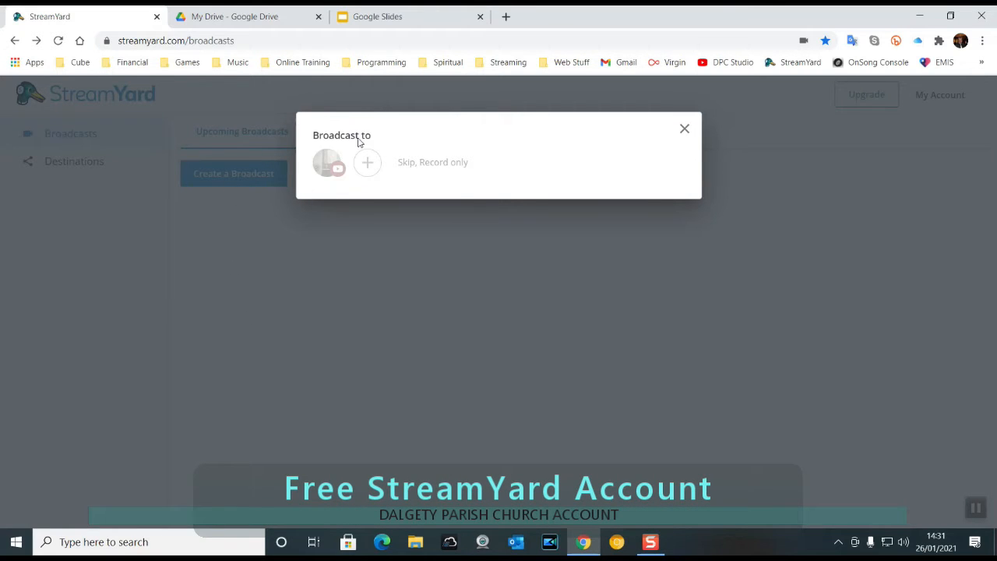
left_click(365, 163)
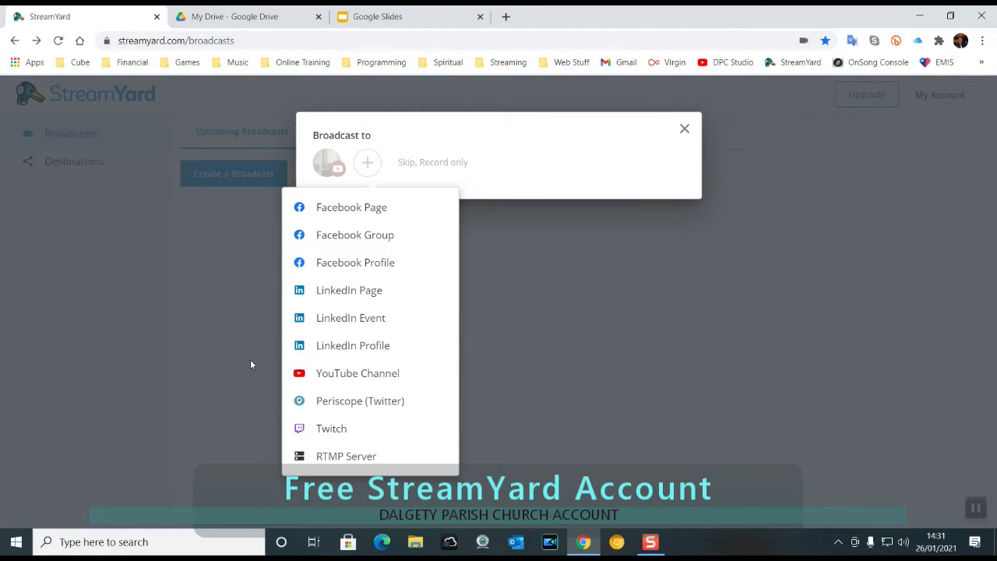
left_click(530, 439)
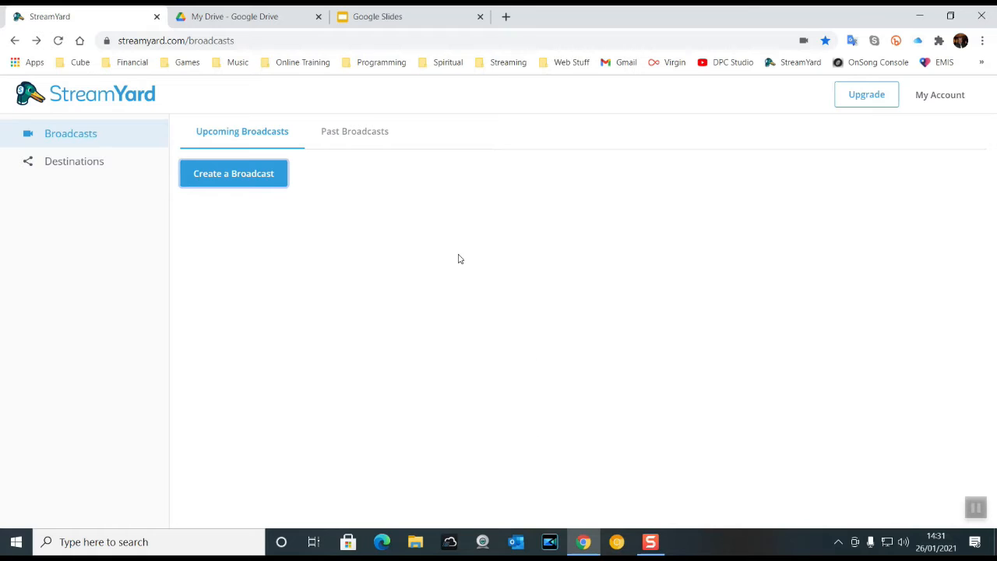
Create an unlisted broadcast titled "Test" for the Dalgety Parish Church YouTube channel
left_click(237, 173)
left_click(326, 166)
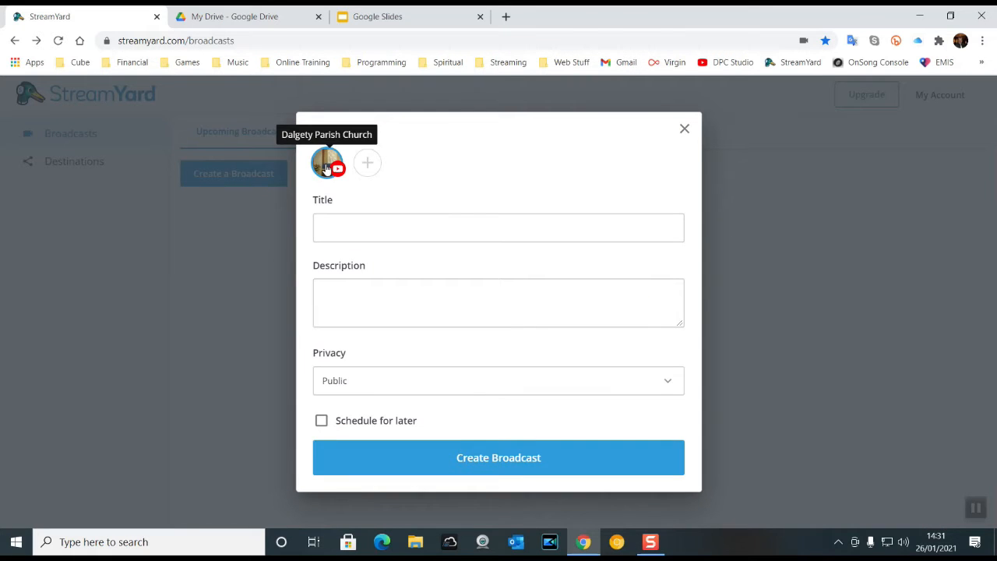
left_click(349, 223)
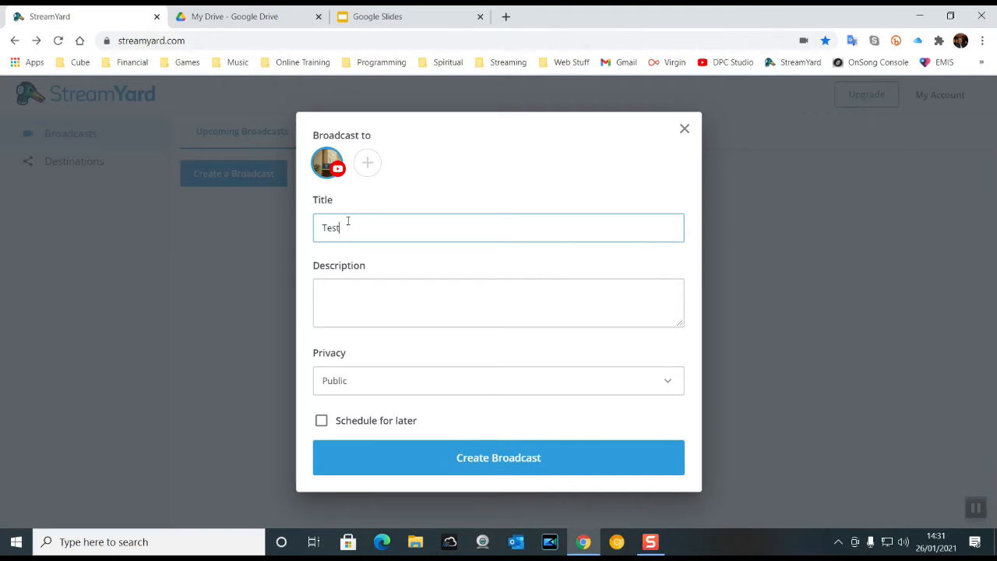
left_click(363, 383)
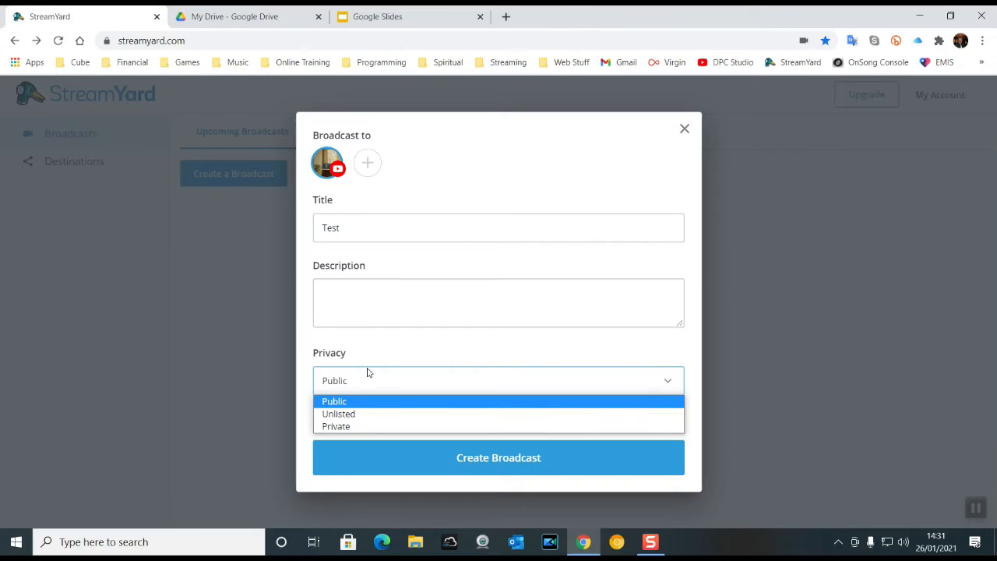
left_click(347, 414)
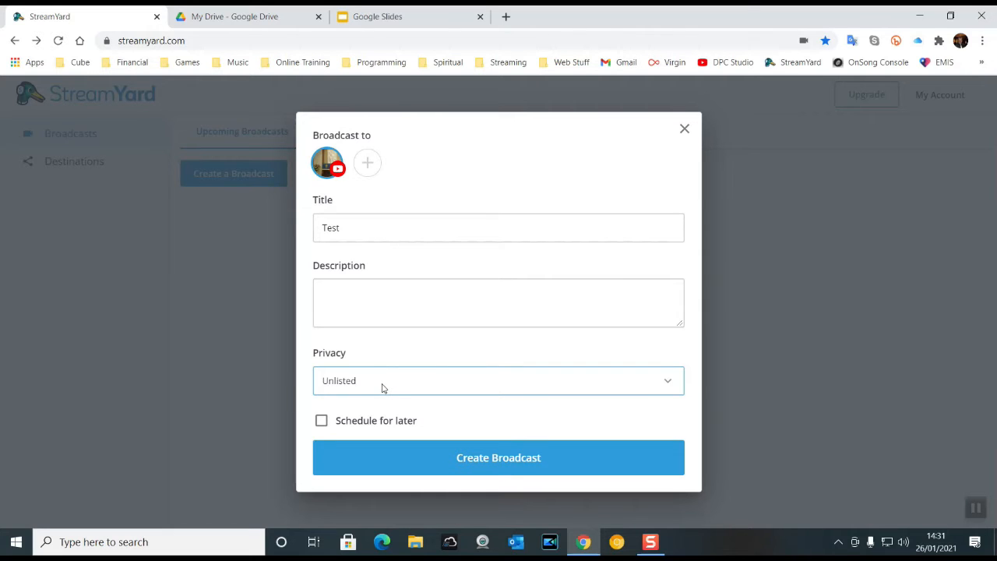
left_click(555, 391)
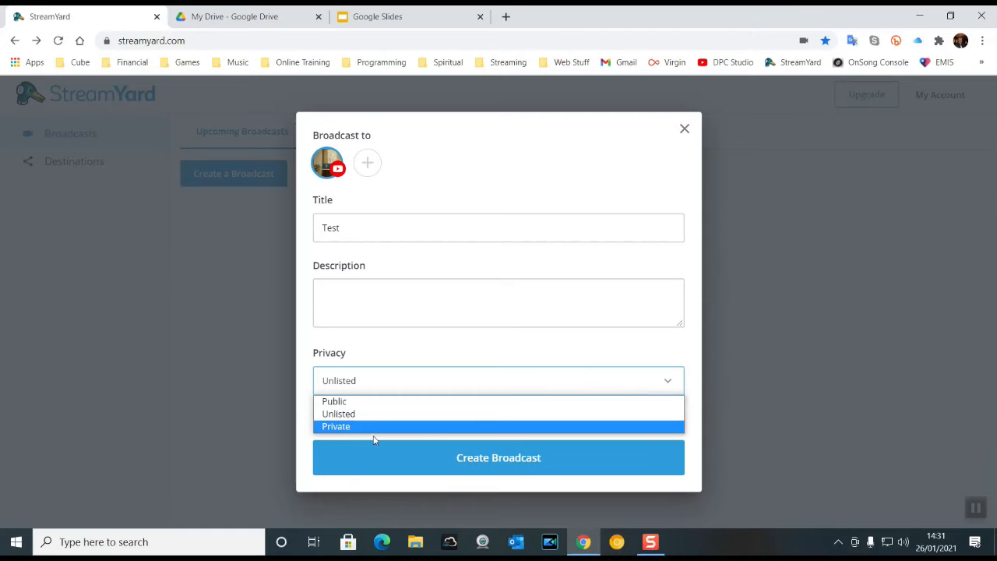
left_click(433, 386)
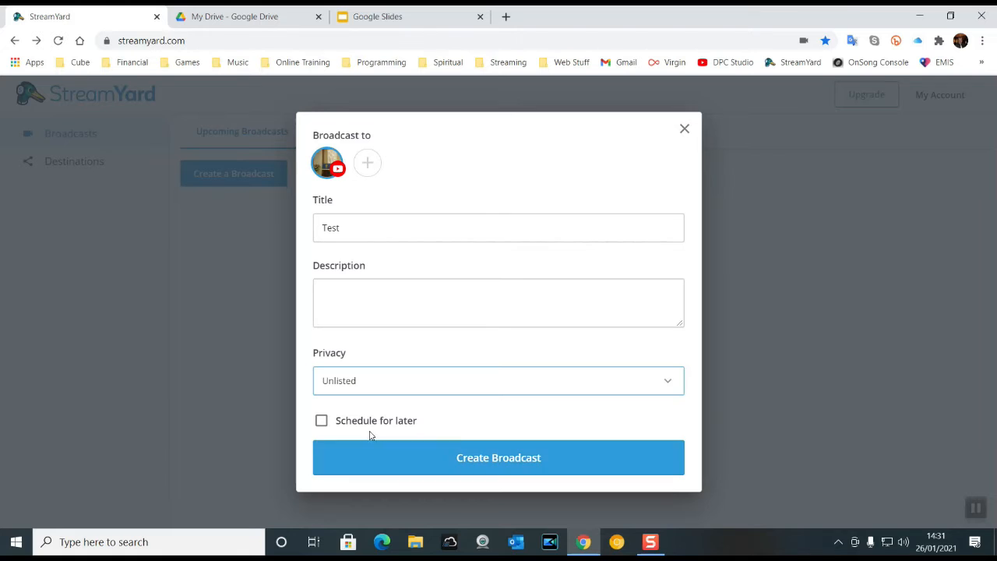
left_click(520, 466)
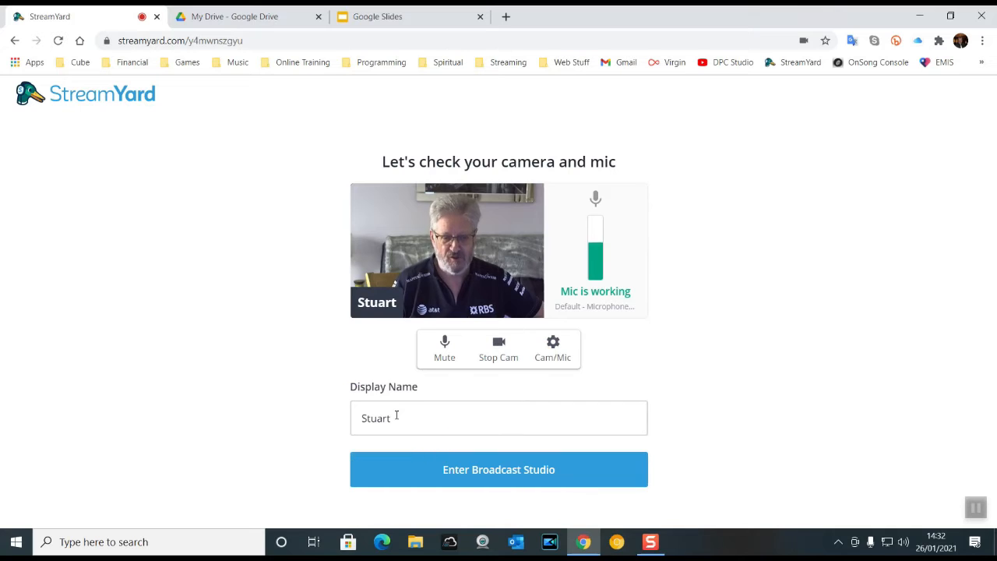
Turn off the camera and switch the avatar to the generic placeholder icon
left_click(498, 355)
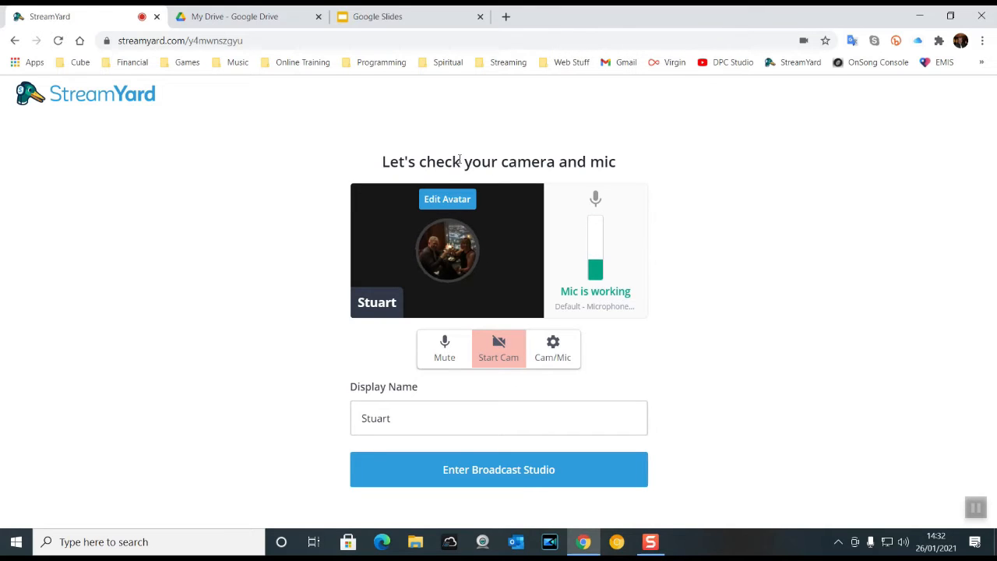
left_click(442, 202)
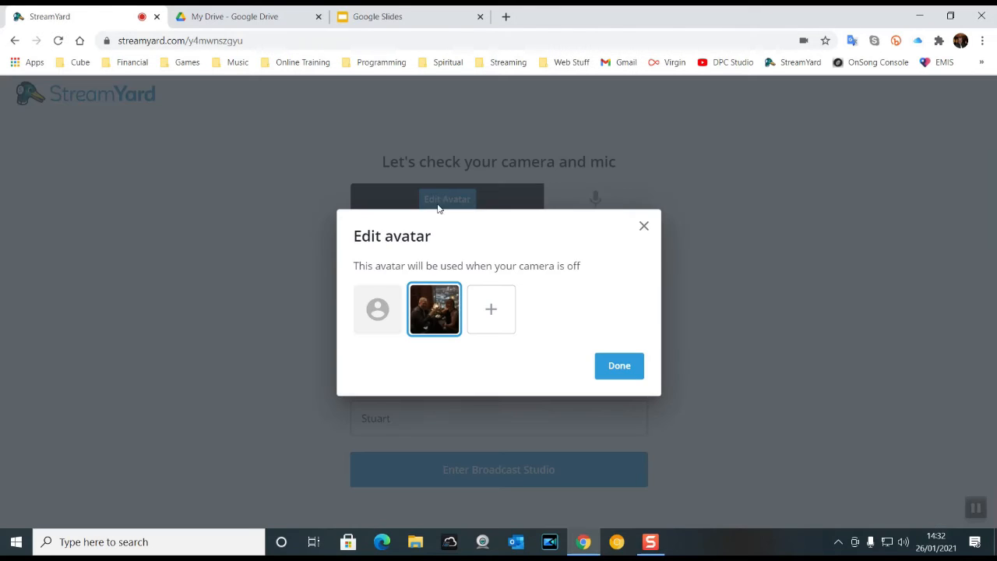
left_click(389, 313)
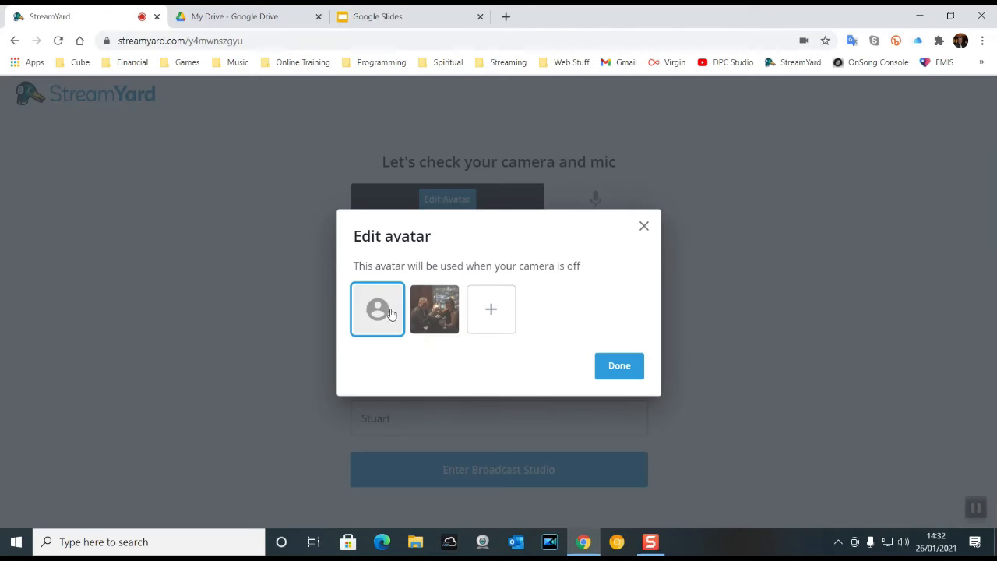
left_click(623, 373)
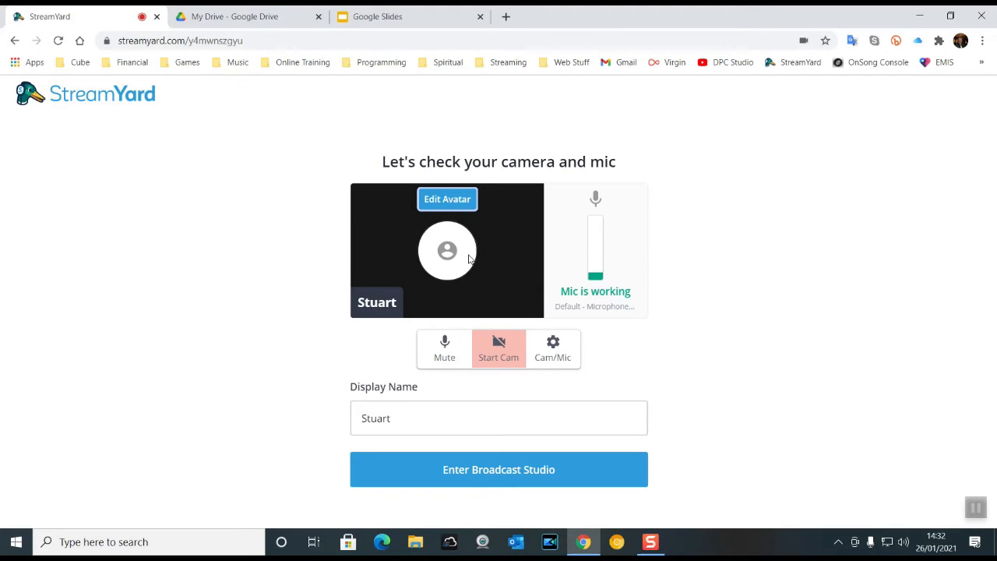
Change the camera-off avatar back to the uploaded photo
left_click(442, 202)
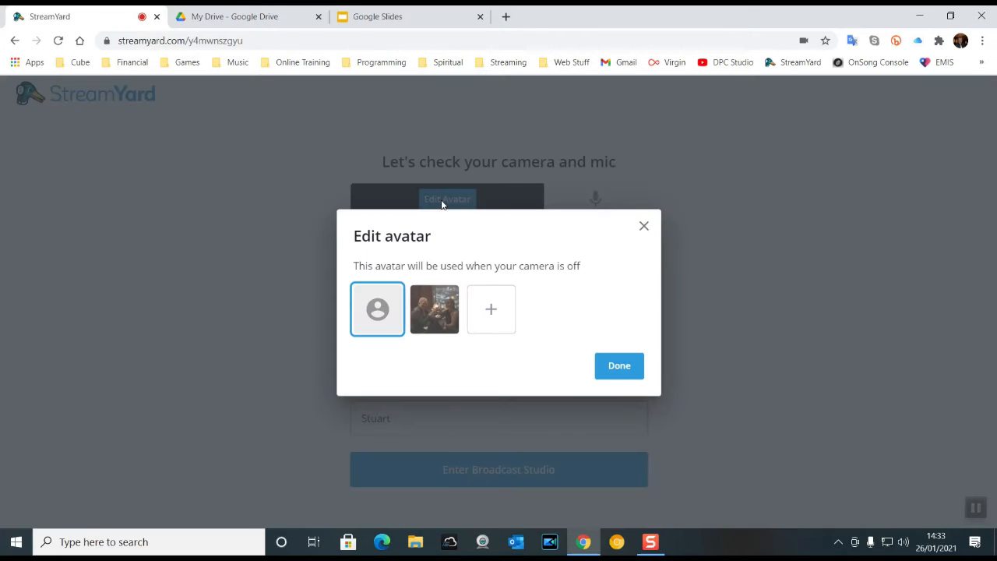
left_click(444, 323)
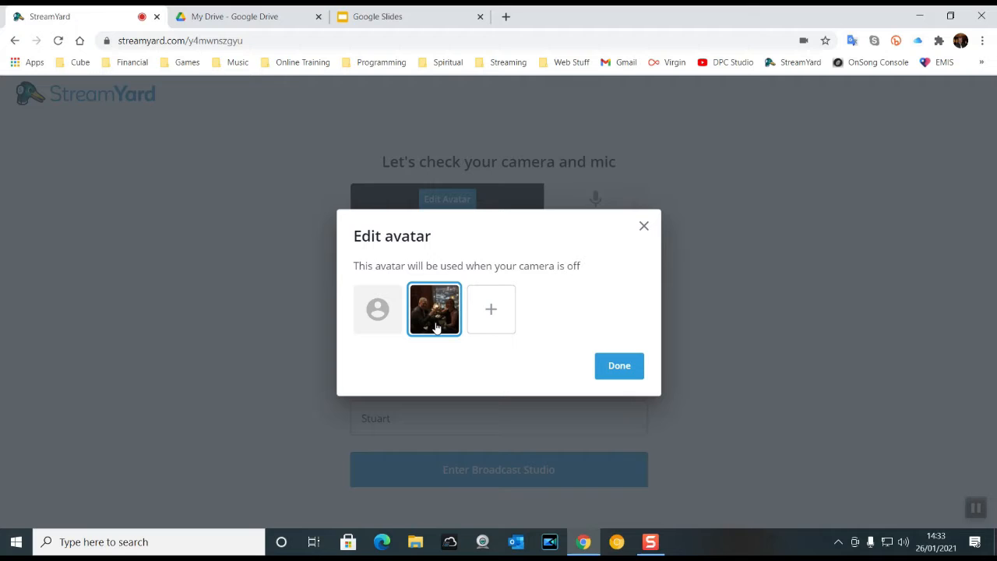
left_click(620, 373)
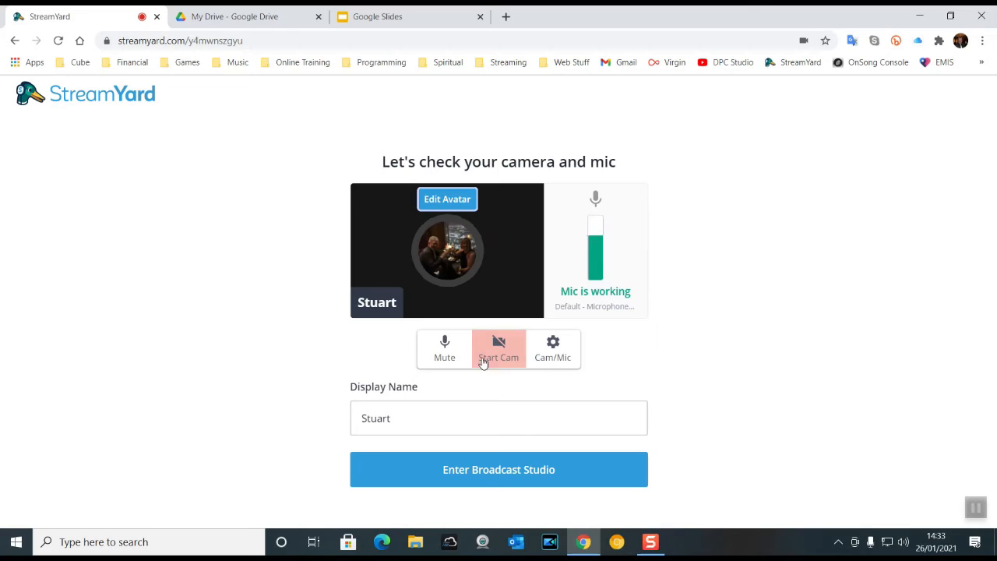
Review the available cameras, the audio options and the green screen settings without changing them
left_click(555, 354)
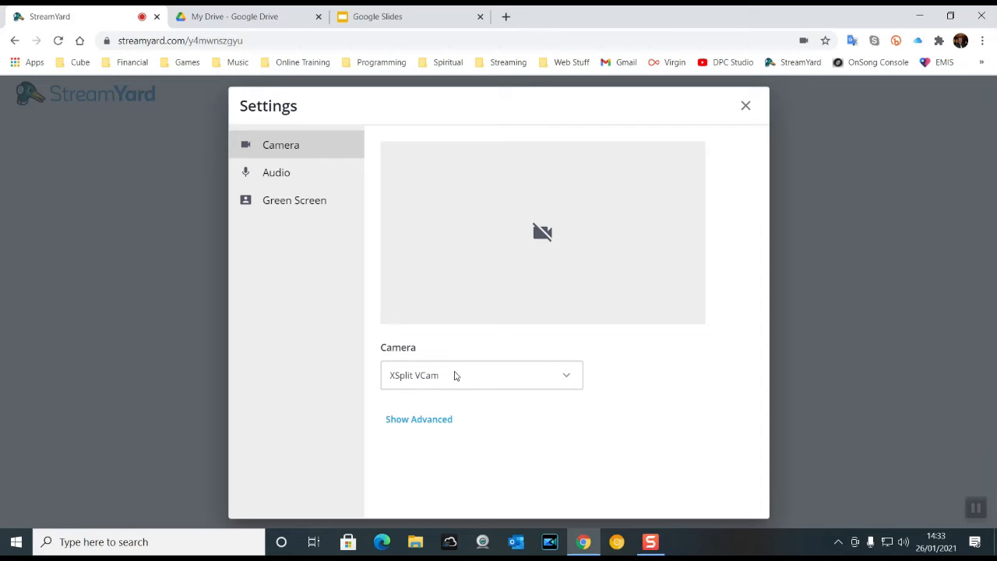
left_click(551, 378)
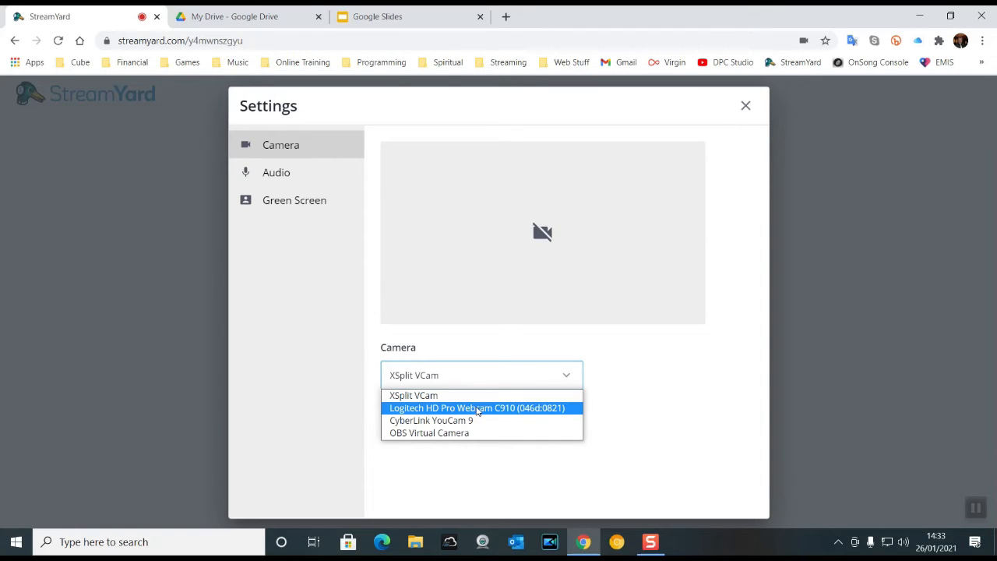
left_click(274, 178)
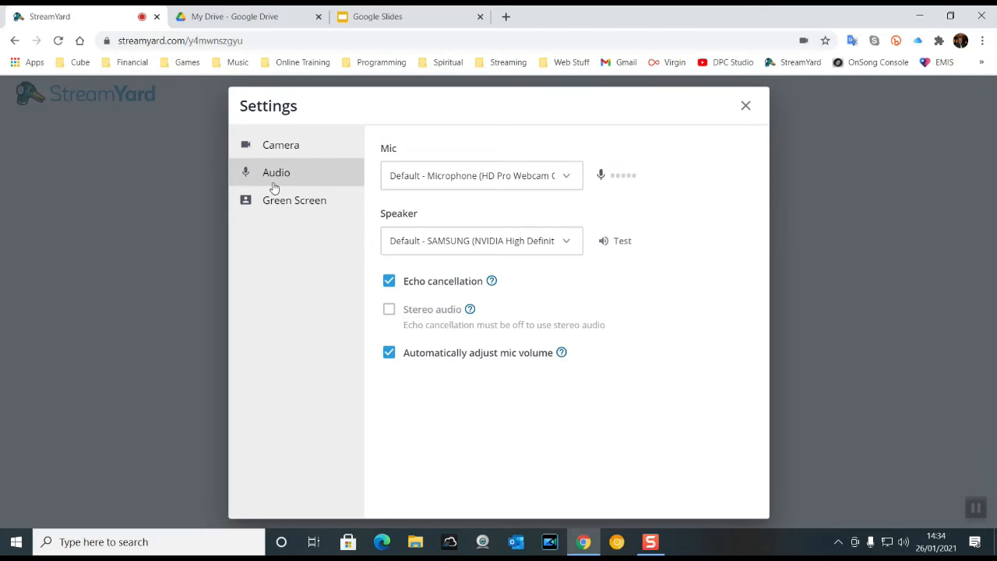
left_click(283, 205)
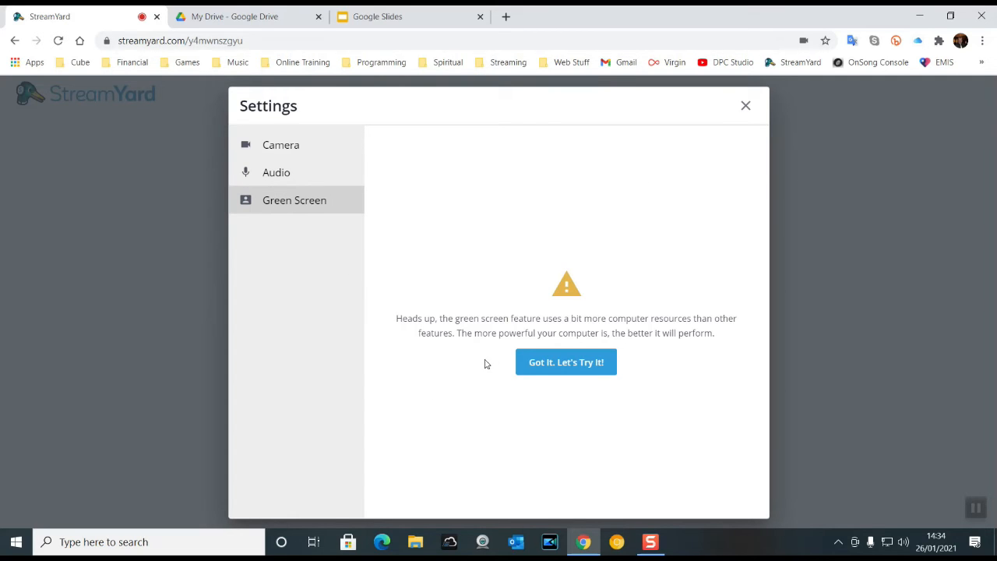
left_click(746, 106)
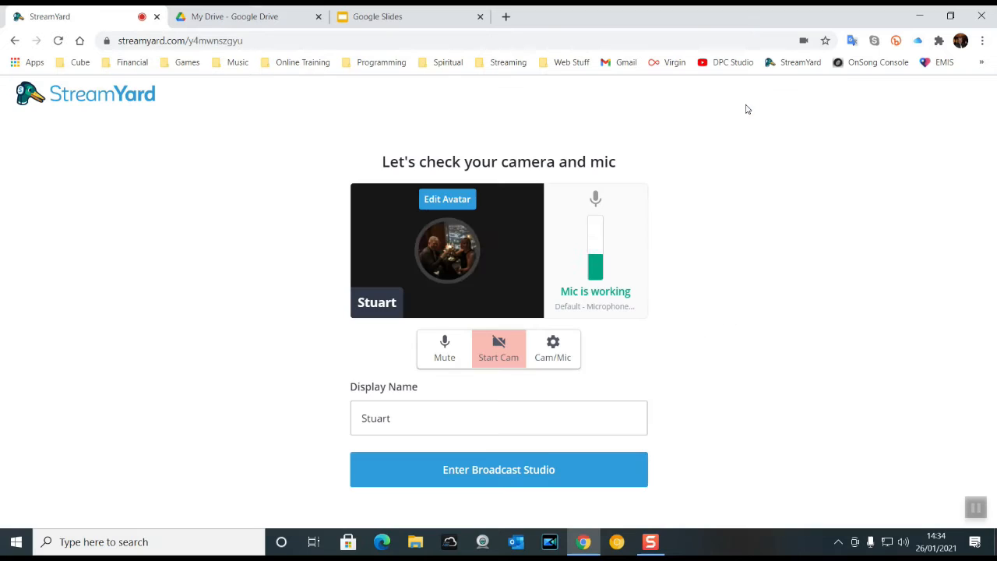
Enter the broadcast studio and add yourself to the stream with the camera turned on
left_click(481, 483)
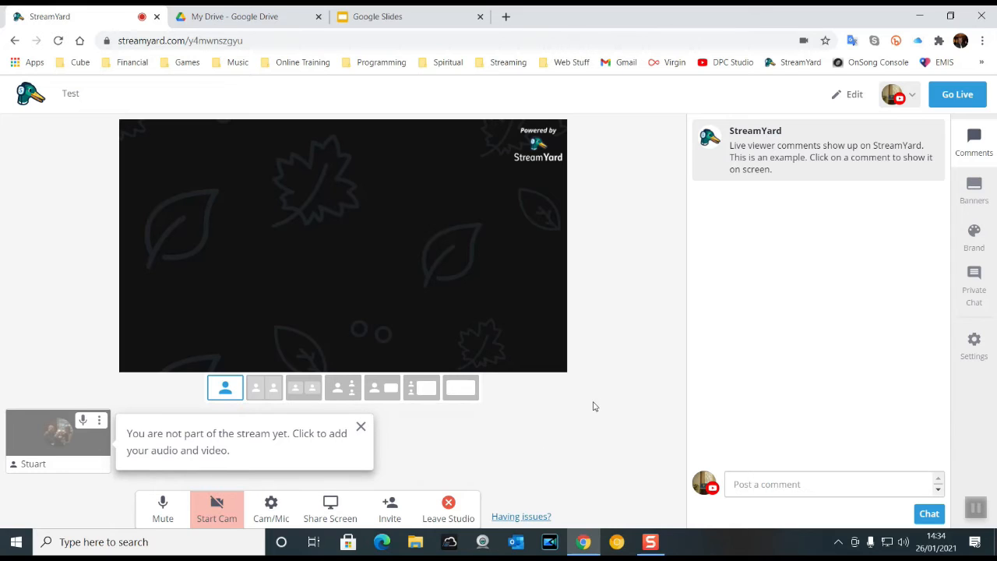
left_click(54, 441)
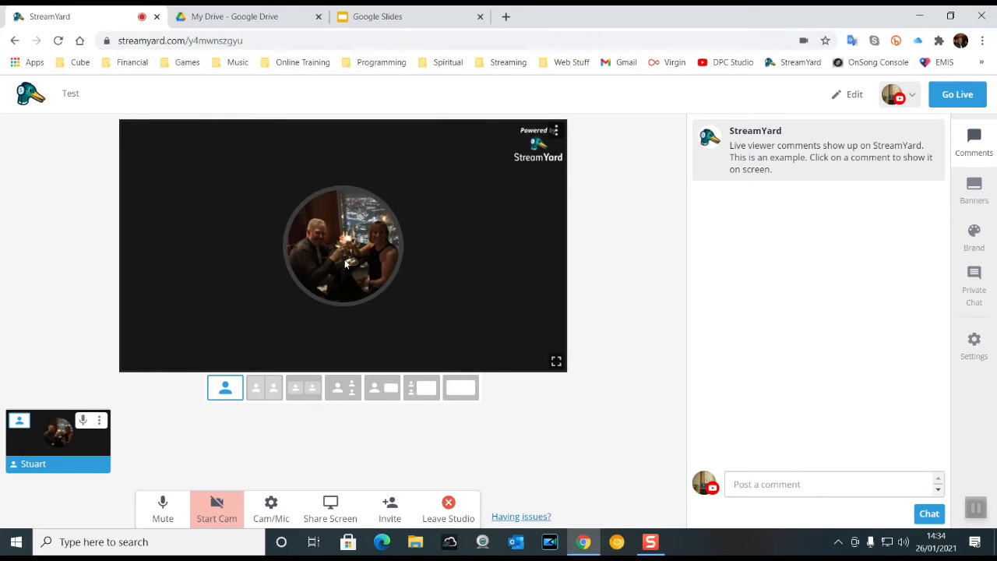
left_click(218, 512)
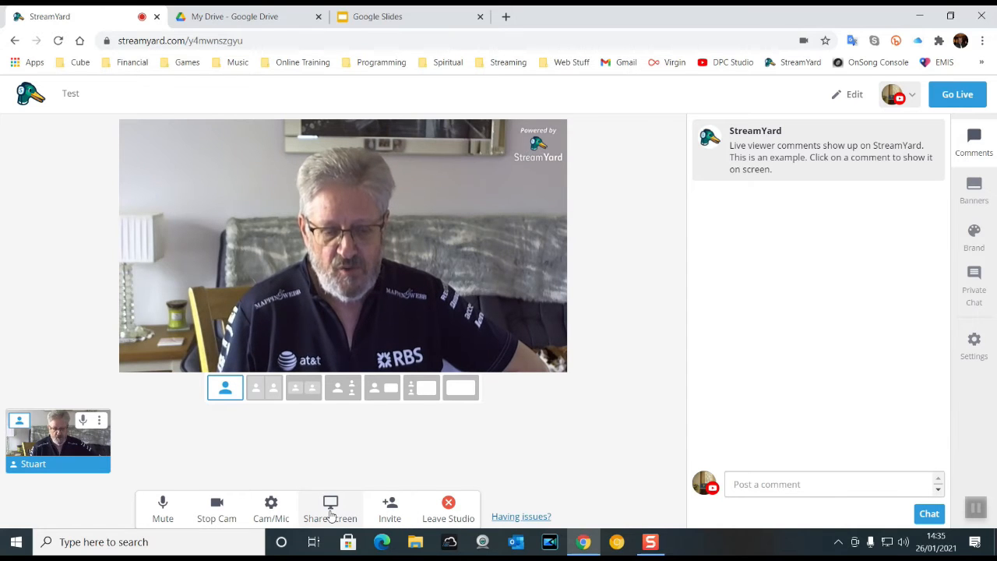
Switch to Google Slides and open the presentation 24th Jan 2021.pptx
left_click(220, 17)
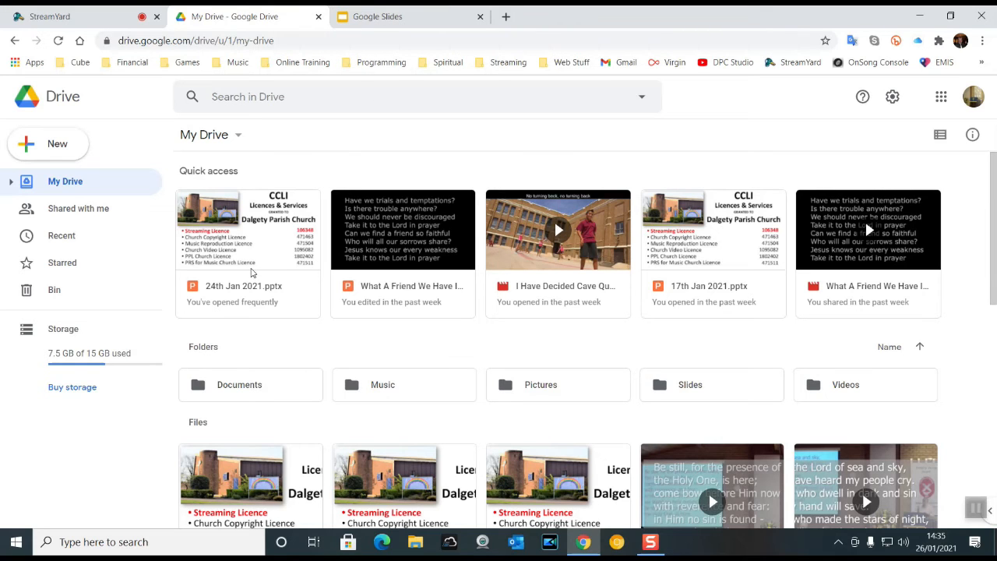
left_click(424, 17)
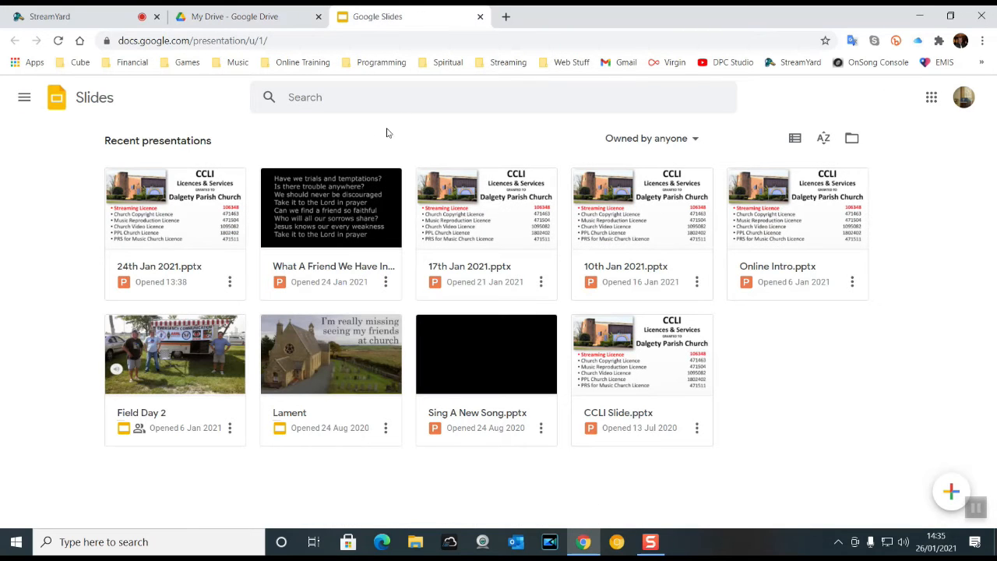
left_click(178, 221)
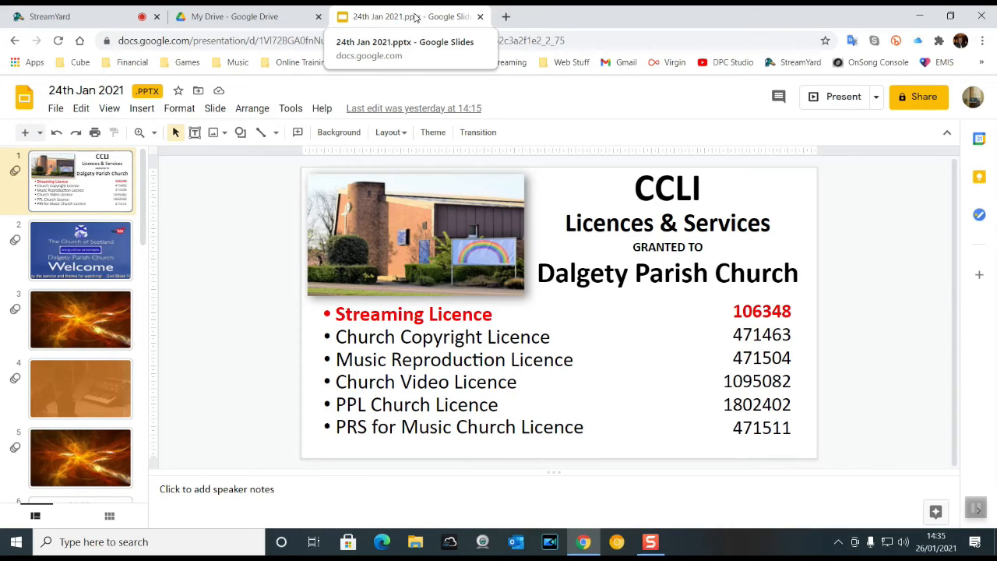
Detach the presentation into its own browser window and tile it on the right half of the desktop, with the original browser window beside it
left_click_drag(415, 17, 436, 4)
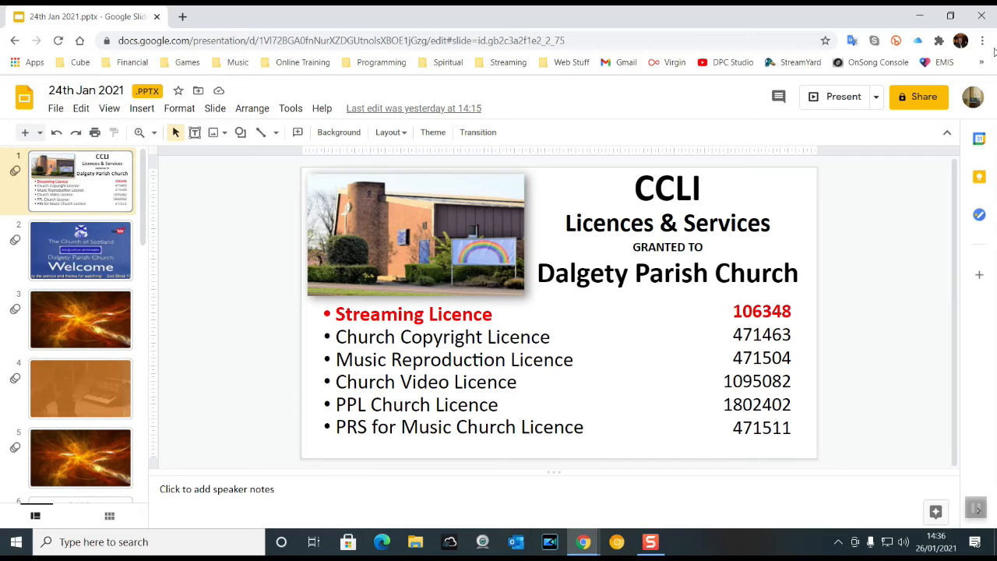
left_click(951, 17)
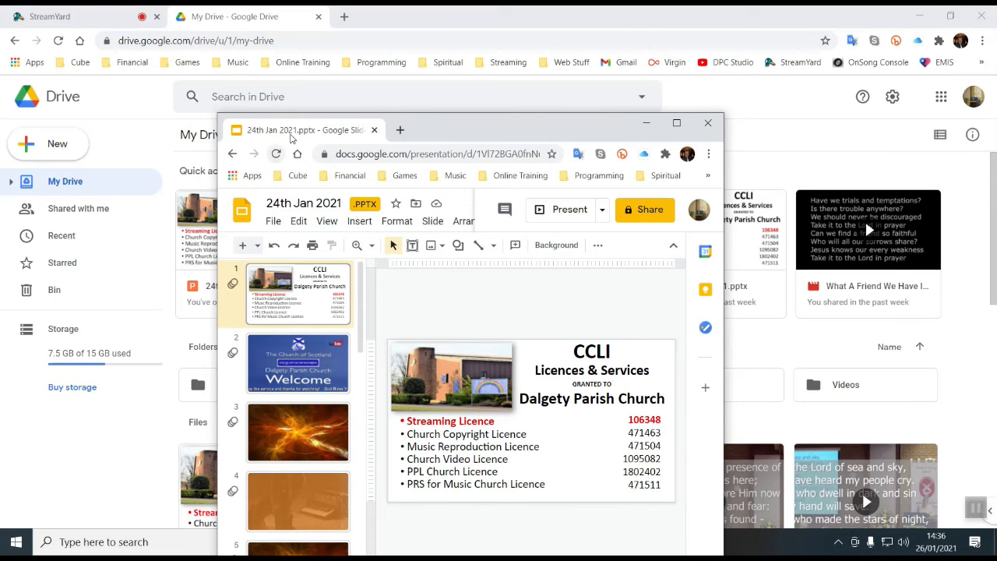
left_click_drag(291, 136, 995, 67)
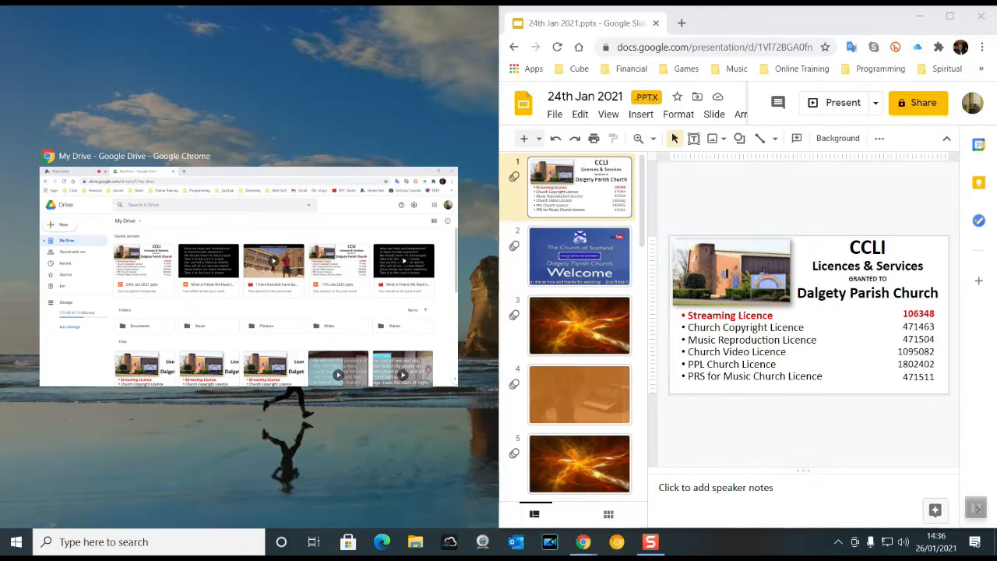
left_click(286, 269)
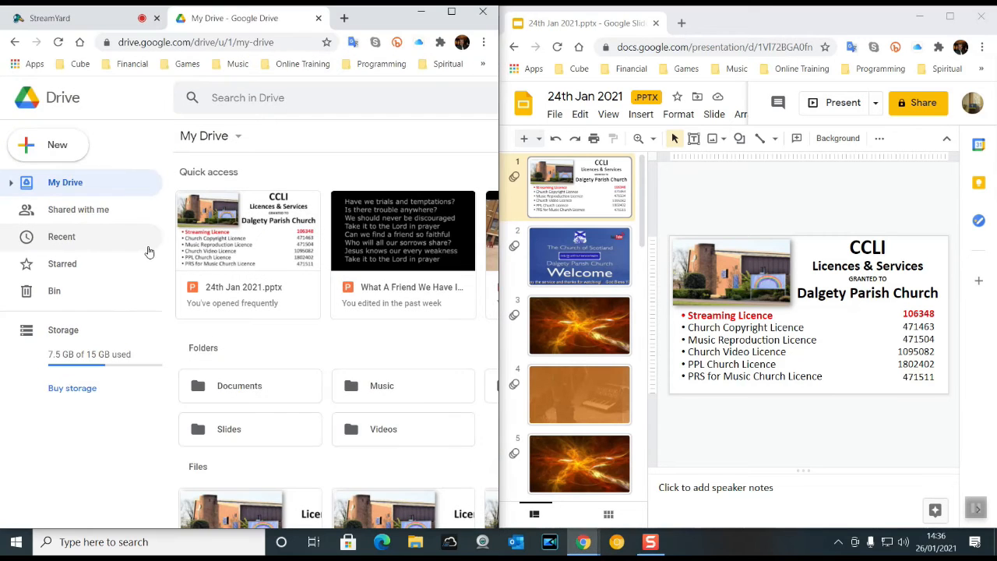
Close the Google Drive page so the StreamYard studio shows beside the presentation
left_click(58, 19)
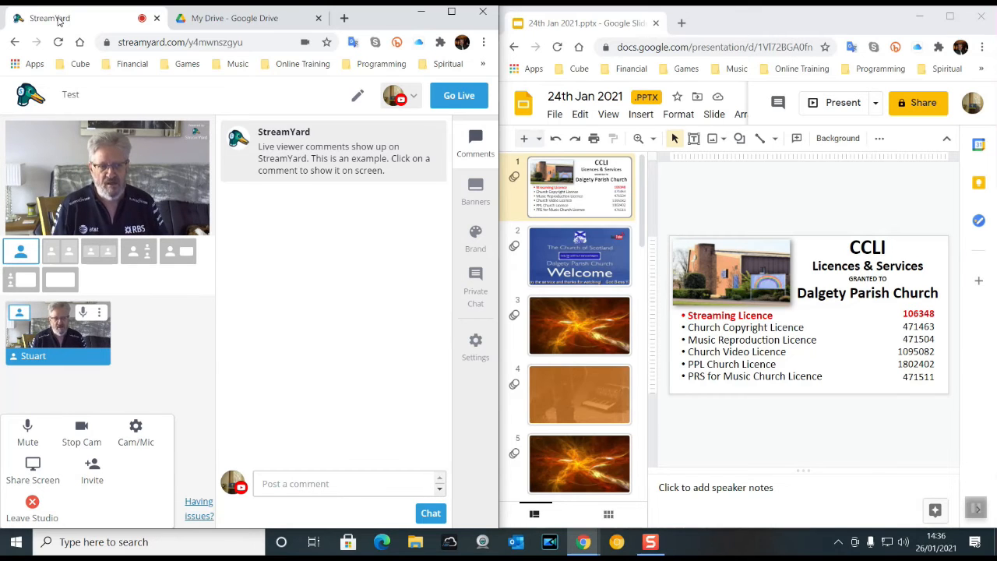
left_click(315, 18)
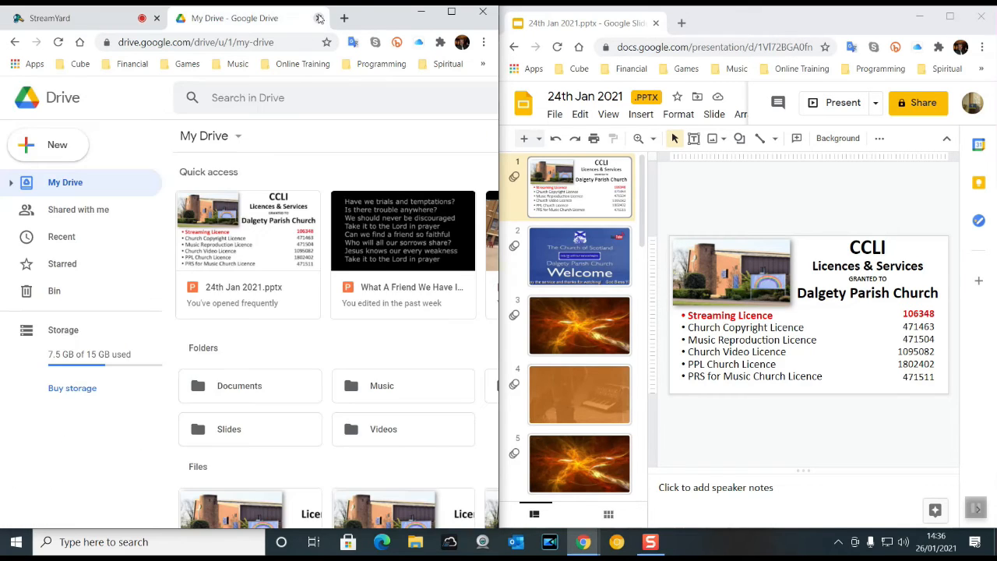
left_click(318, 18)
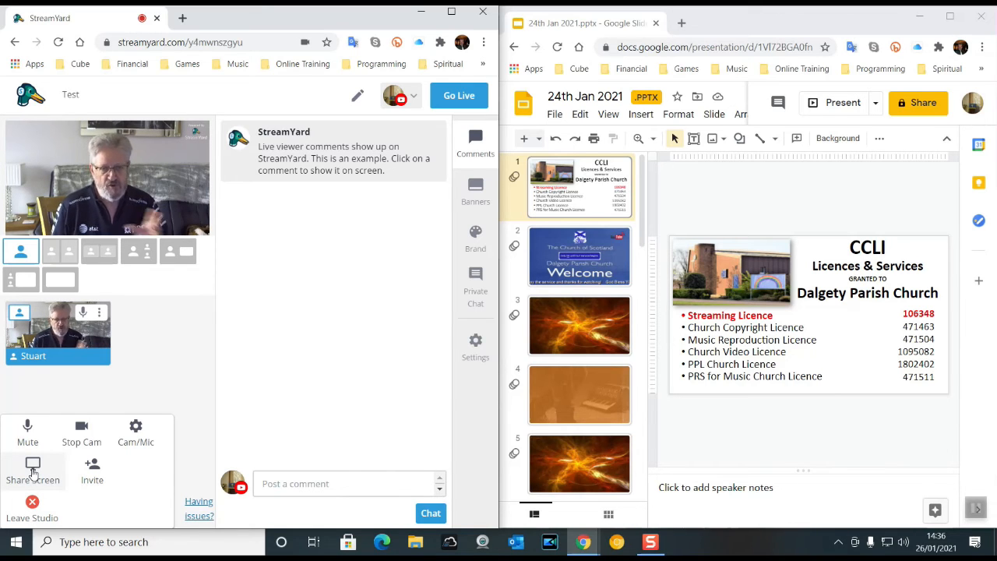
Maximize the StreamYard studio and share the 24th Jan 2021.pptx Google Slides Chrome tab with audio sharing enabled
left_click(460, 20)
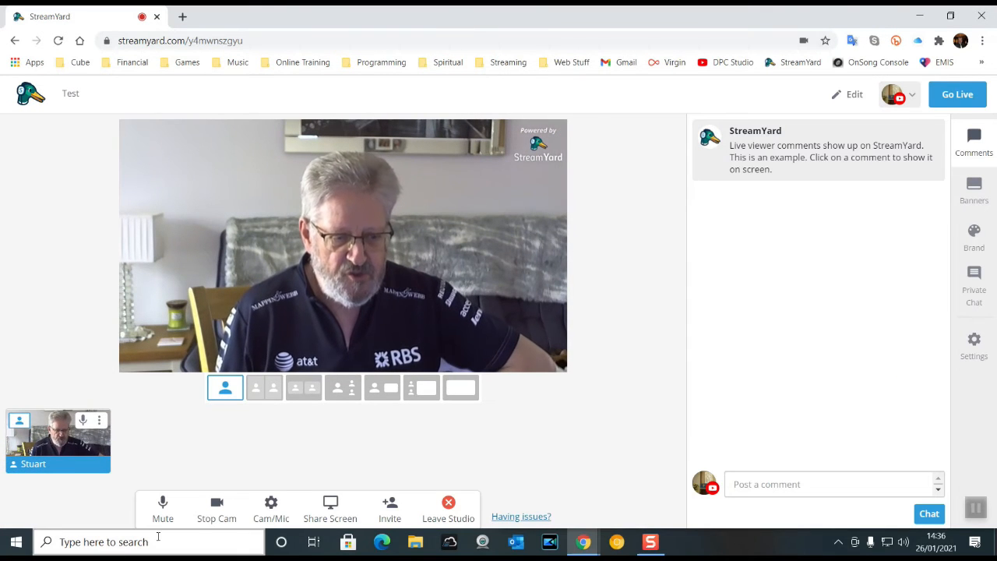
left_click(332, 516)
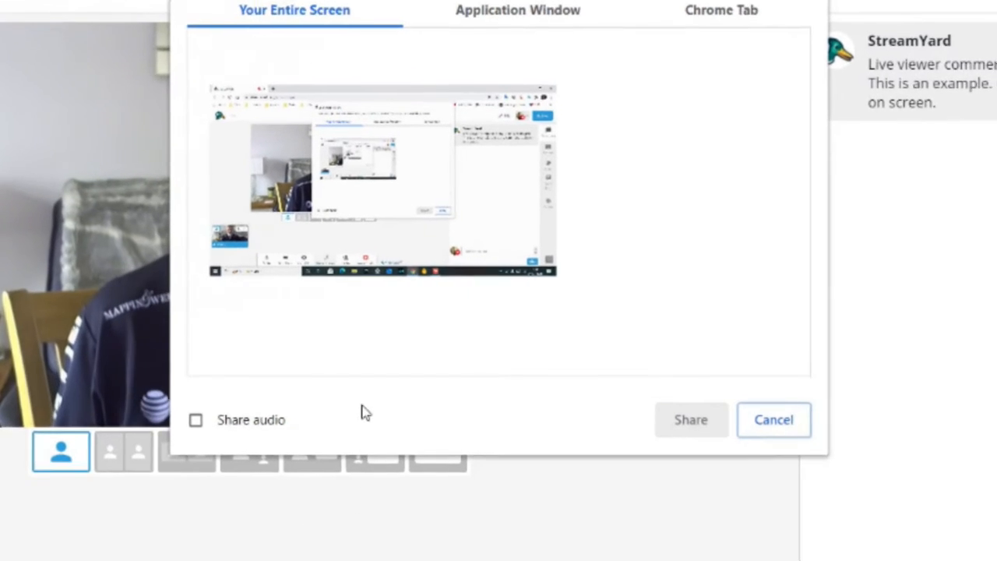
left_click(195, 420)
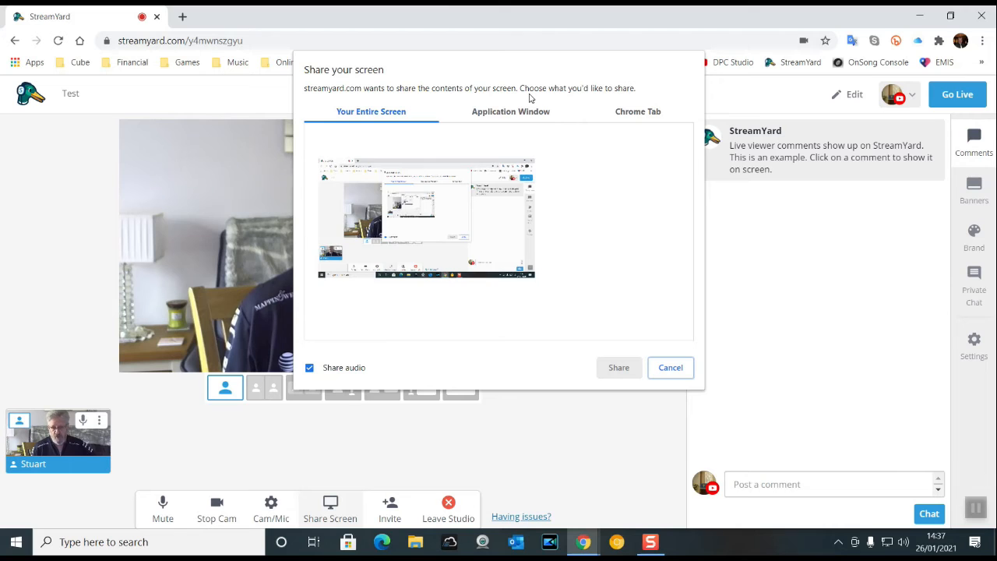
left_click(524, 113)
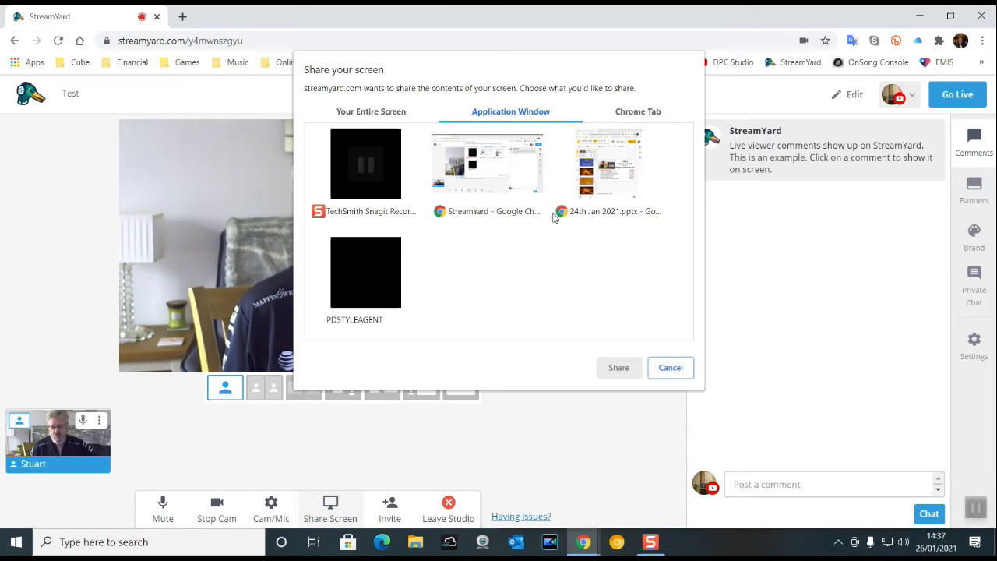
left_click(630, 114)
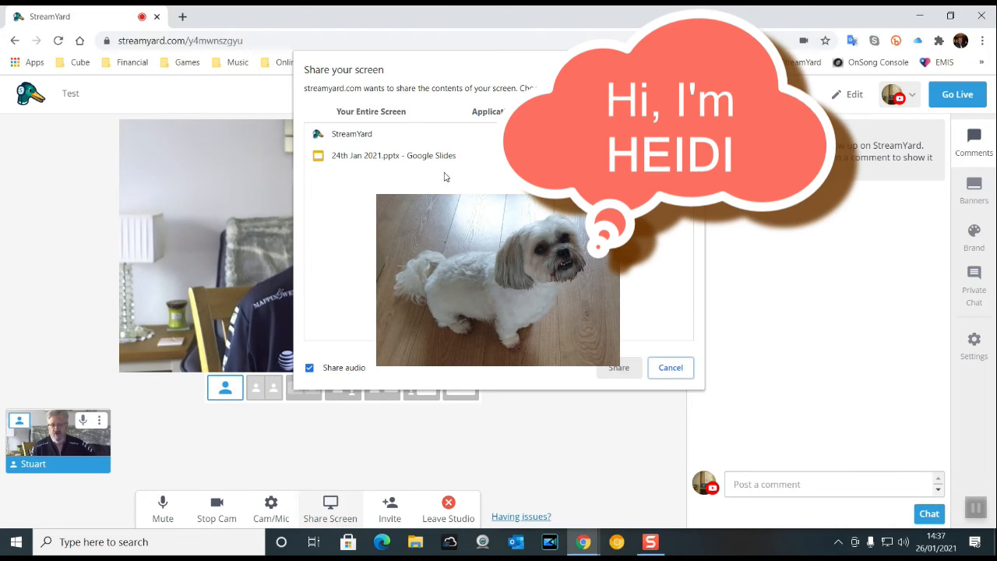
left_click(392, 160)
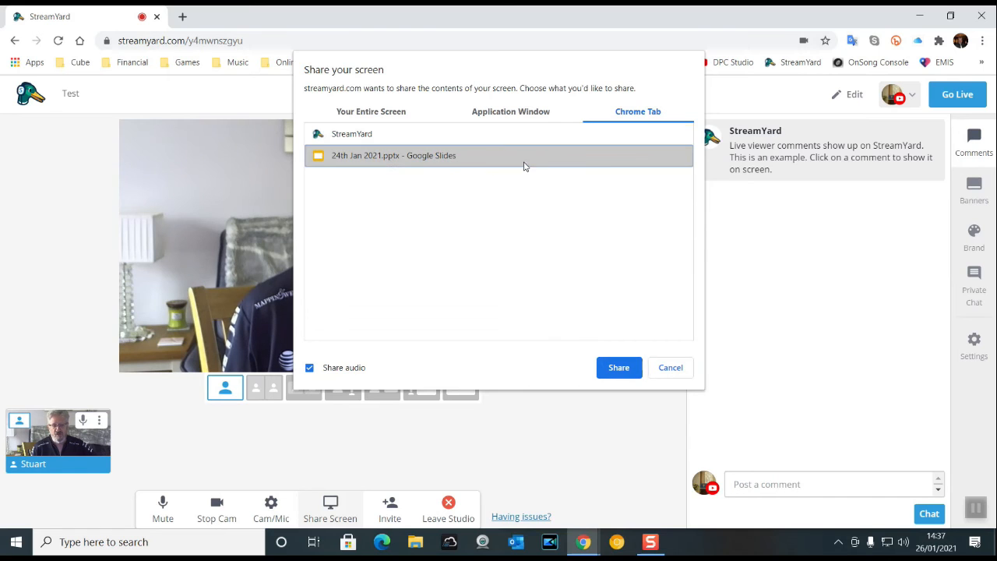
left_click(617, 371)
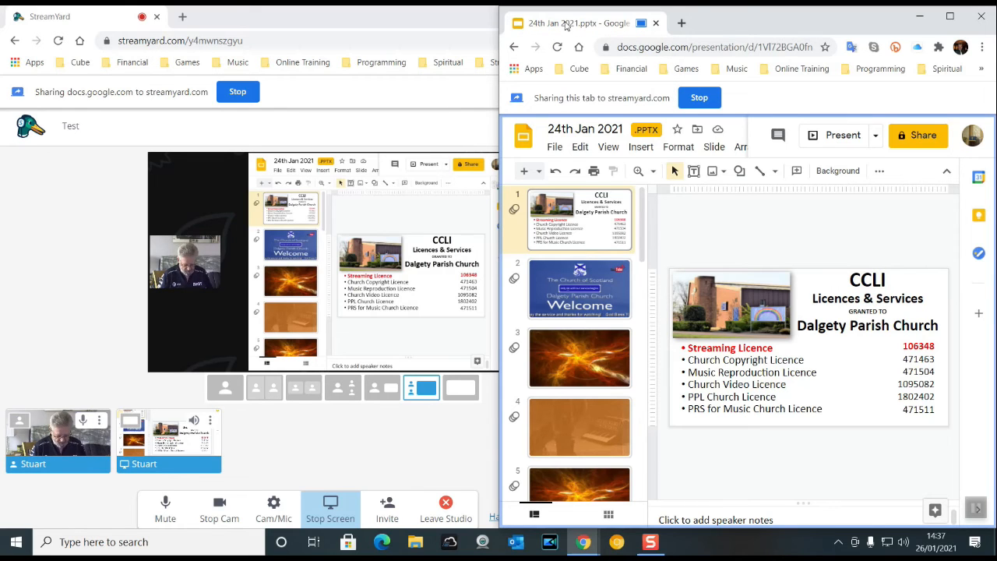
Start the slideshow in the shared presentation, try the camera-beside-slide layout, and set the studio layout to show only the shared screen
key("ctrl+F5")
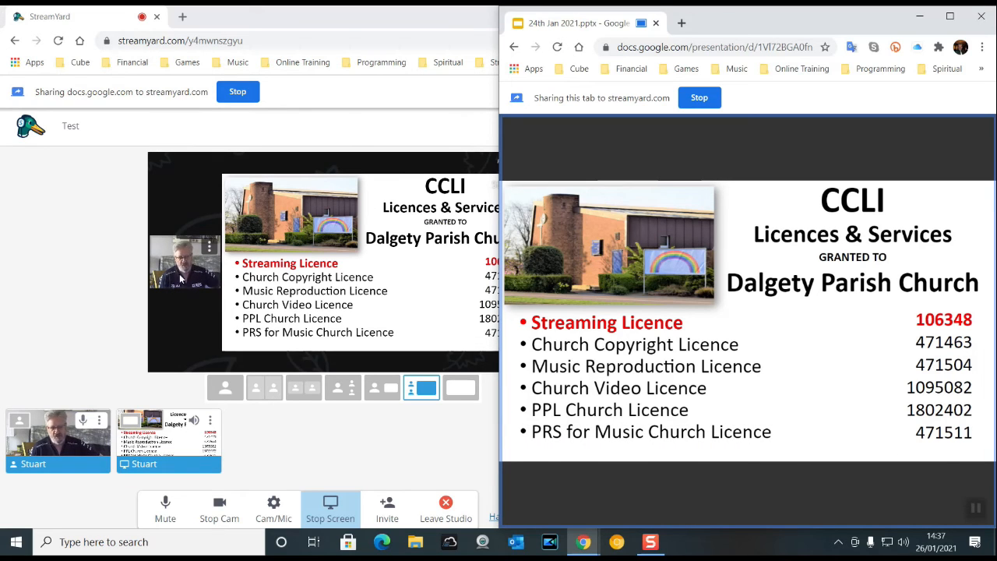
left_click(387, 398)
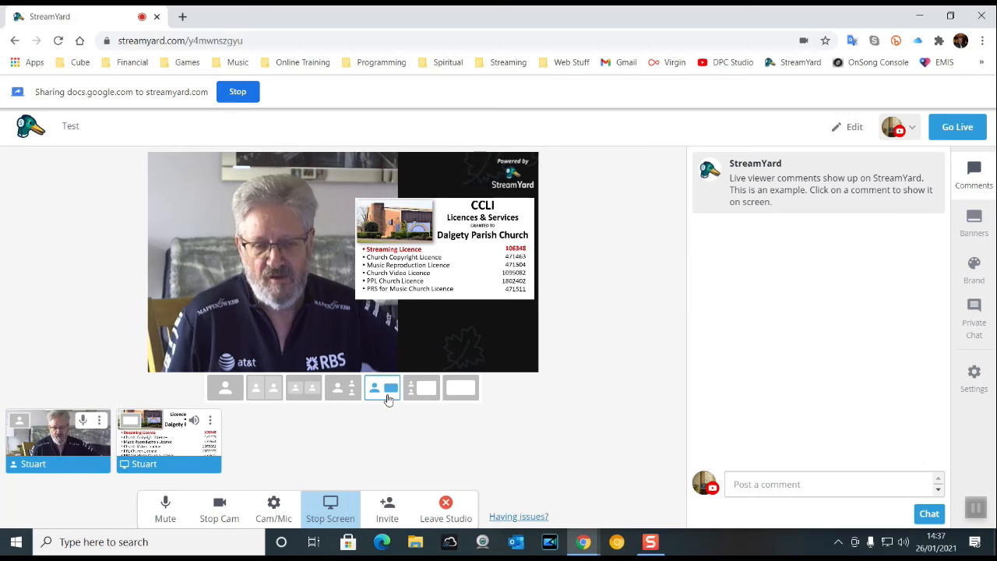
left_click(458, 391)
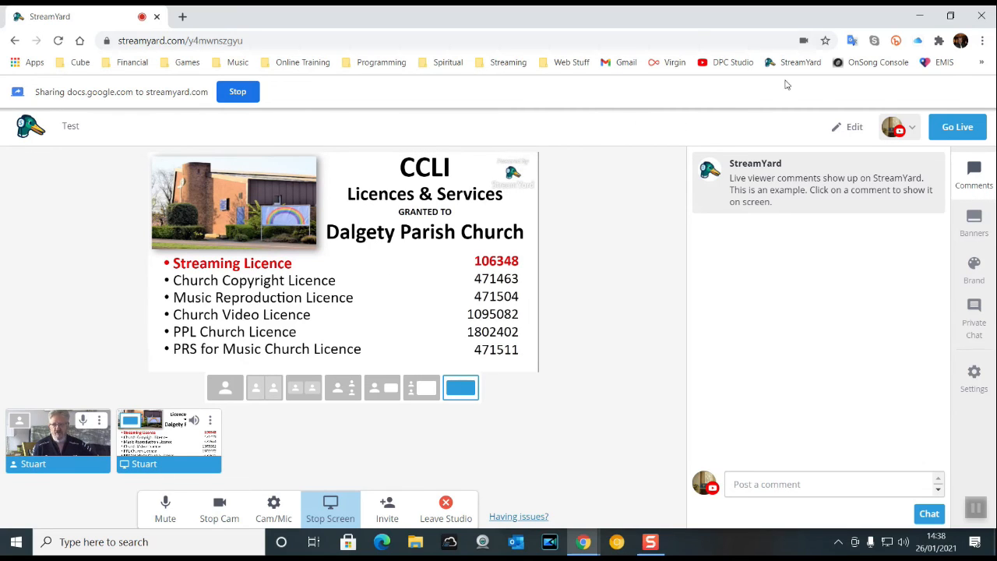
Restore the studio window beside the presentation and advance the slideshow past the Welcome slide to the orange fractal slide
left_click(950, 17)
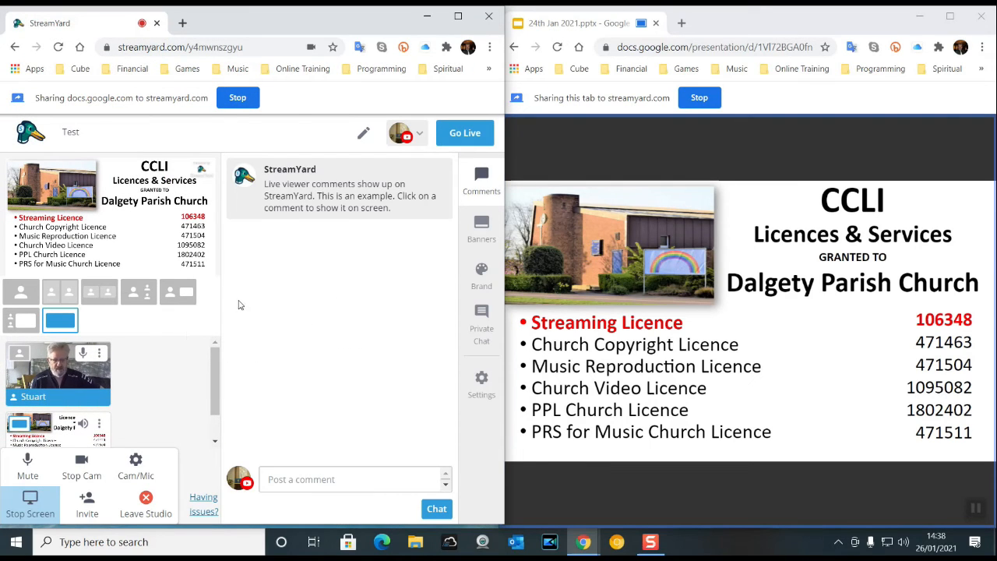
left_click(583, 26)
key("Right")
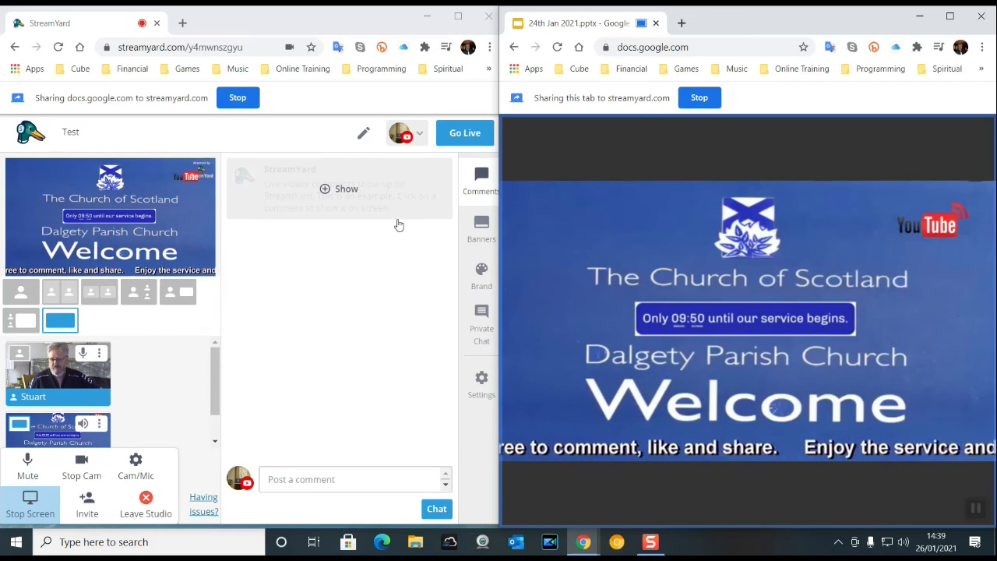
mouse_move(761, 289)
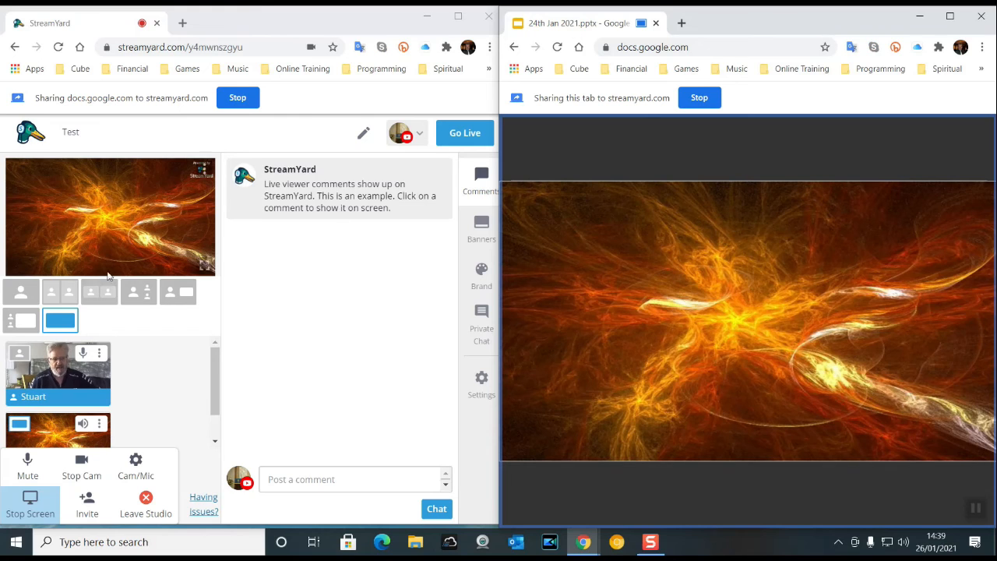
Switch the broadcast to the solo camera layout and maximize the studio window
left_click(25, 294)
left_click(24, 293)
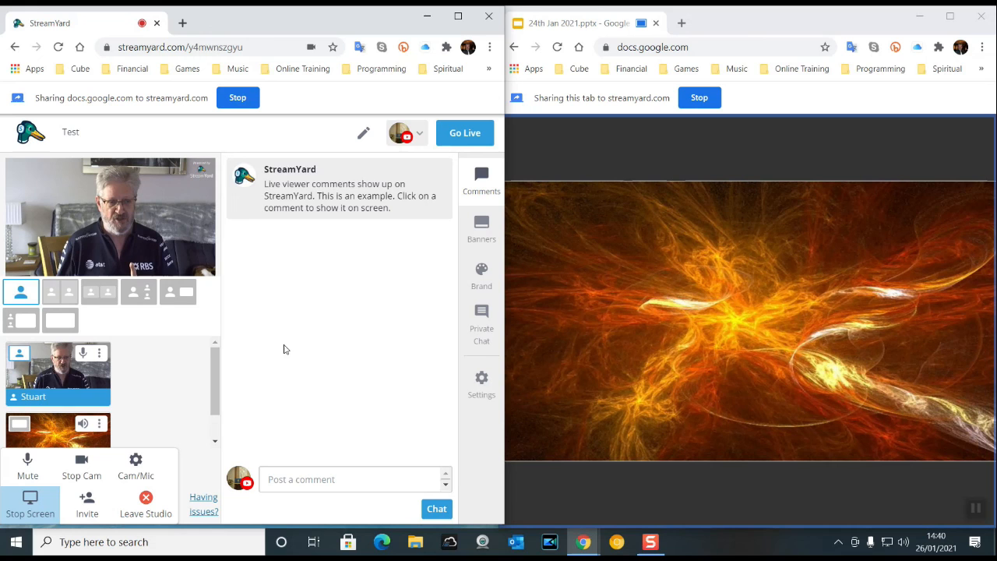
mouse_move(161, 185)
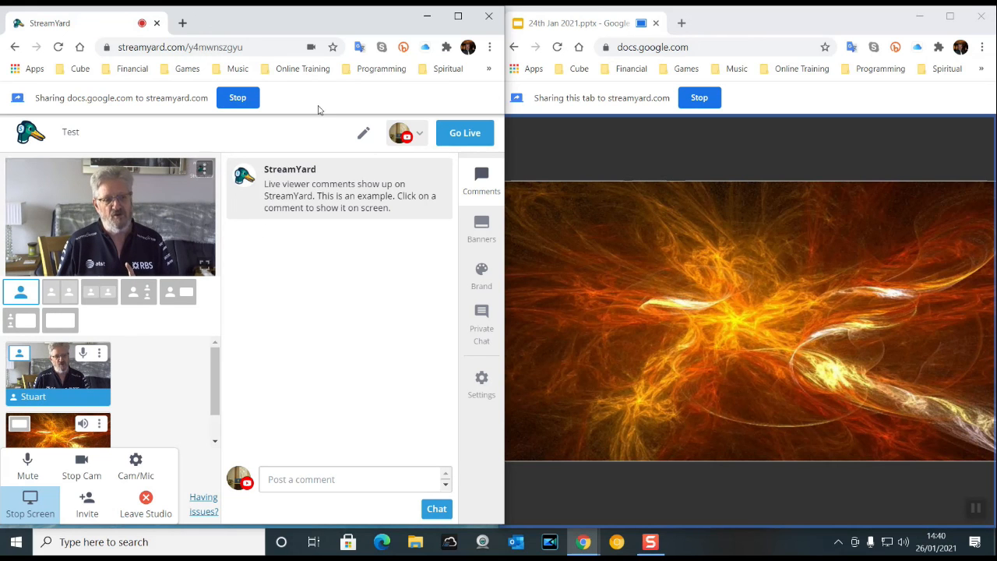
left_click(459, 17)
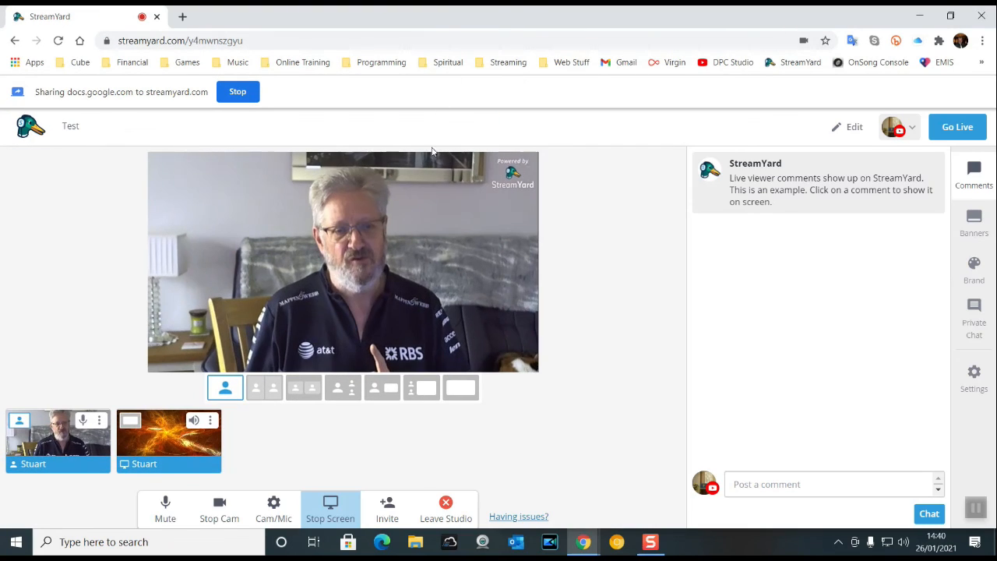